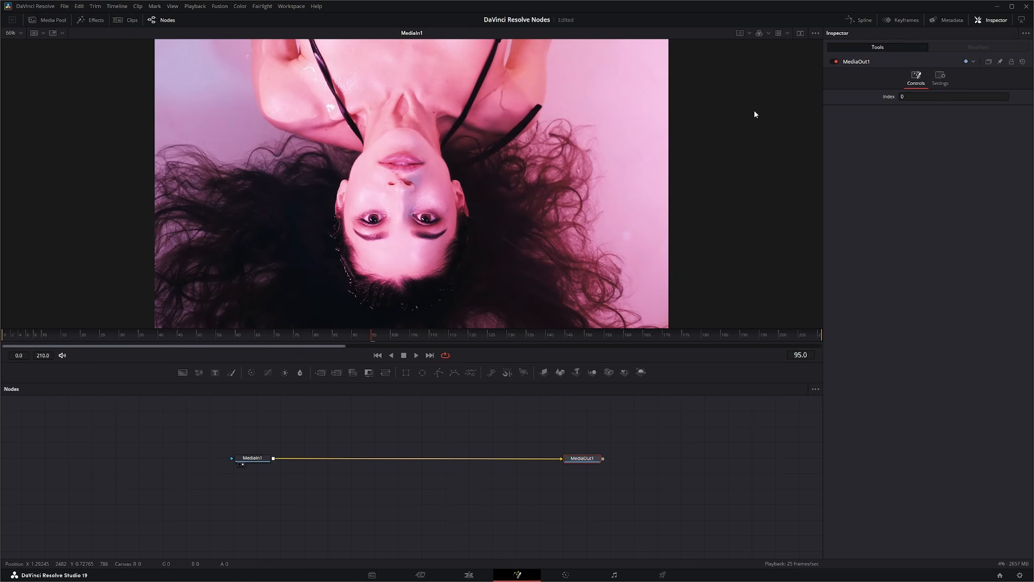
Step: Turn on the viewer's Show DoD option and inspect the domain boundary around the MediaIn1 image
{"action": "left_click", "coordinate": [815, 33]}
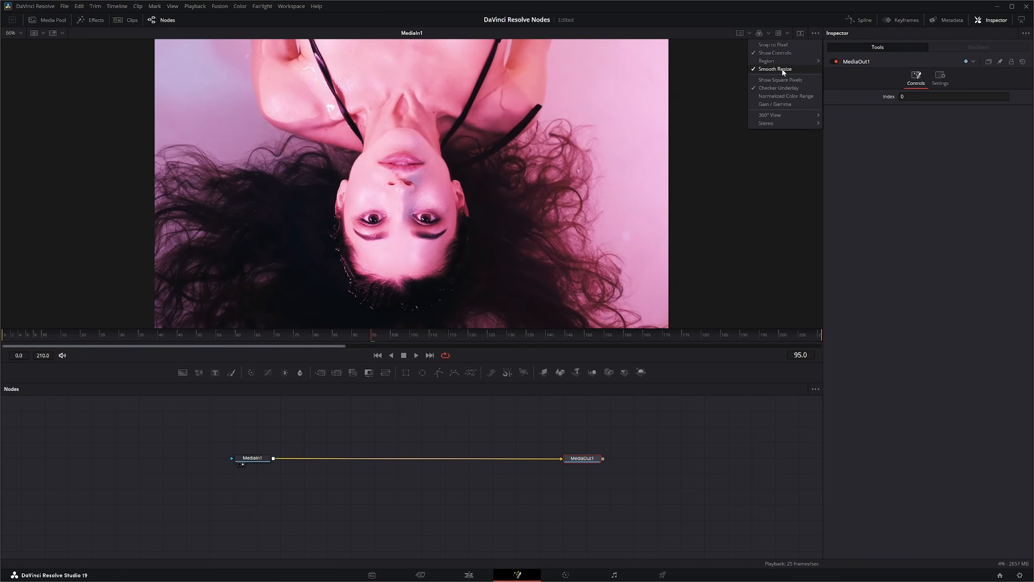
{"action": "mouse_move", "coordinate": [780, 62]}
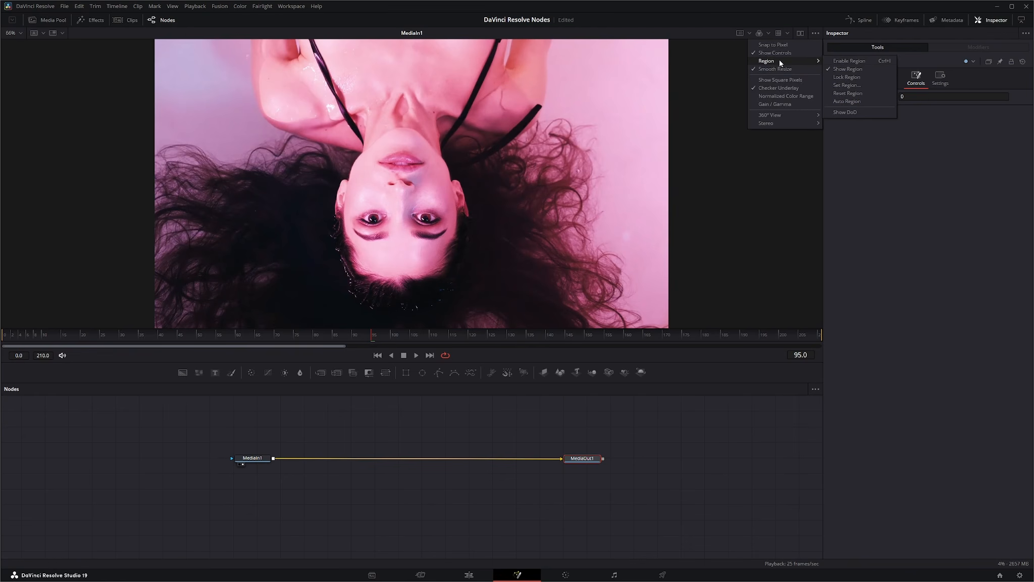
{"action": "left_click", "coordinate": [843, 113]}
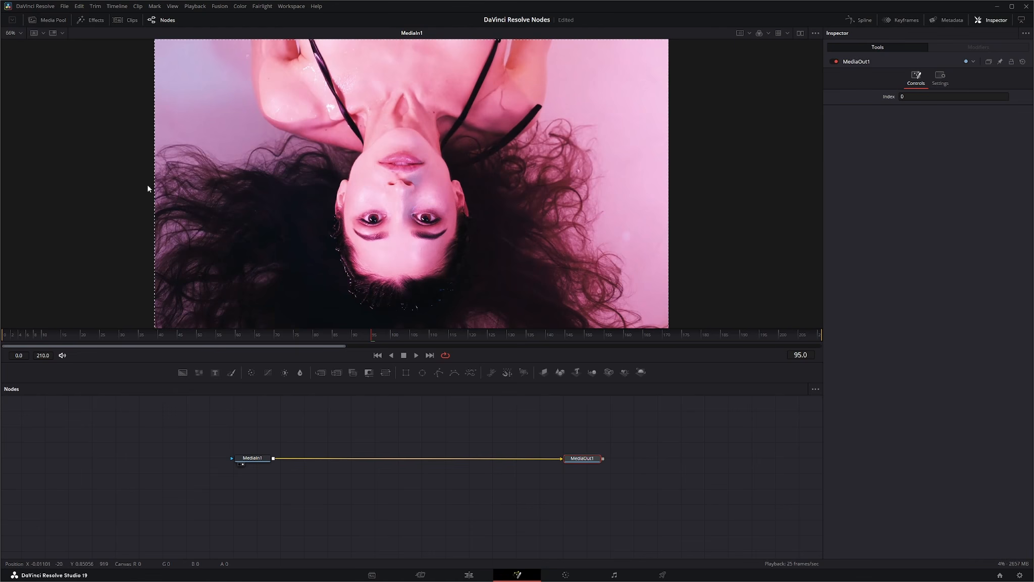
{"action": "scroll", "coordinate": [291, 245], "scroll_direction": "down", "scroll_amount": 1}
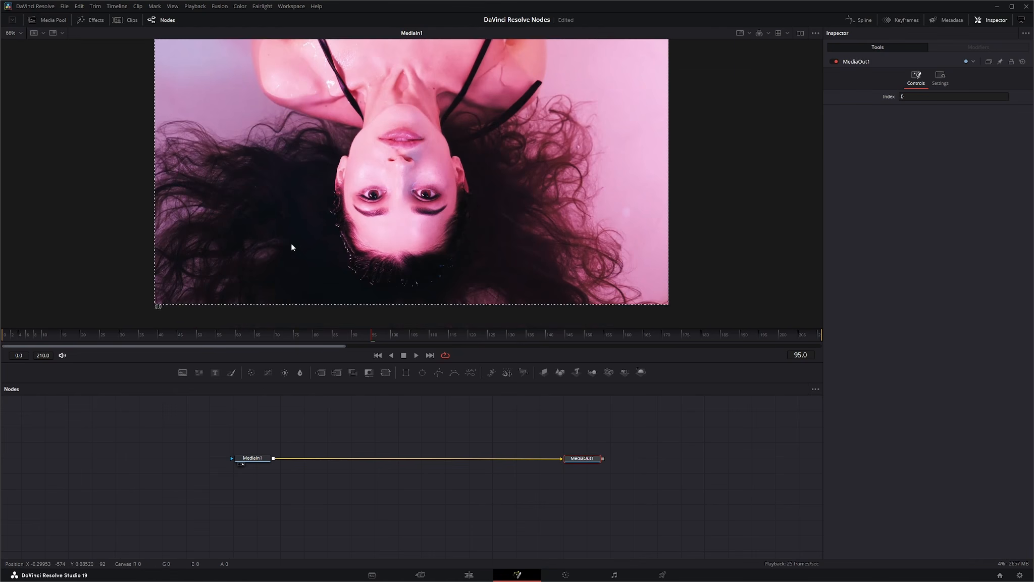
{"action": "scroll", "coordinate": [291, 244], "scroll_direction": "up", "scroll_amount": 1}
{"action": "scroll", "coordinate": [291, 245], "scroll_direction": "down", "scroll_amount": 1}
{"action": "scroll", "coordinate": [291, 246], "scroll_direction": "up", "scroll_amount": 1}
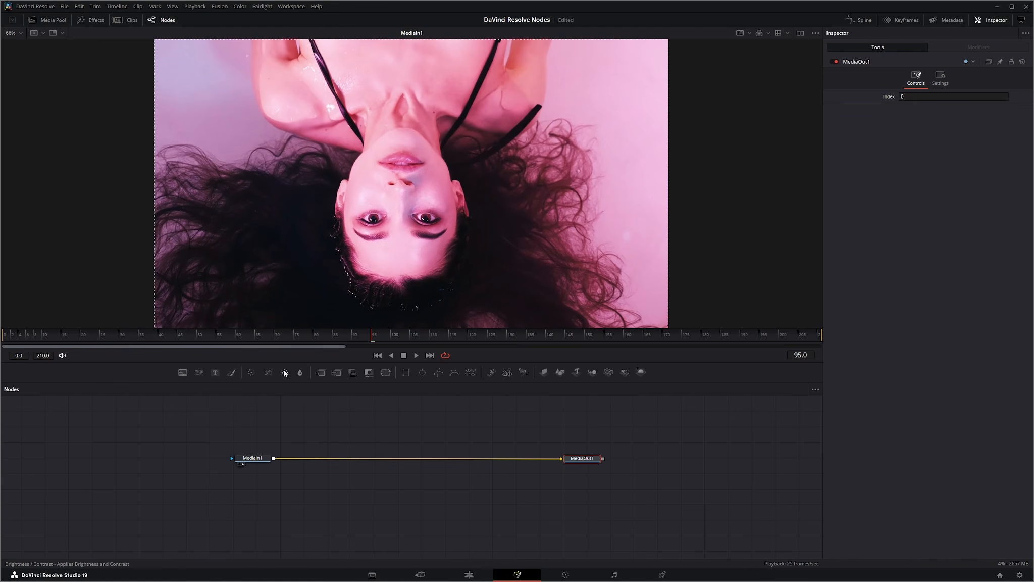
Step: Insert a Transform node between MediaIn1 and MediaOut1 and reduce its size to 0.69
{"action": "left_click", "coordinate": [253, 458]}
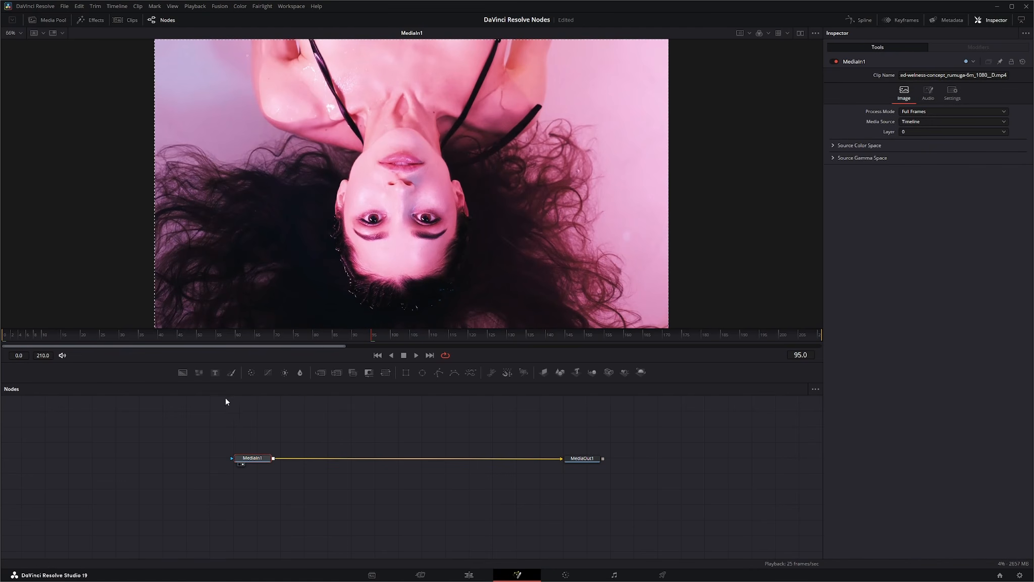
{"action": "left_click_drag", "start_coordinate": [386, 372], "coordinate": [345, 461]}
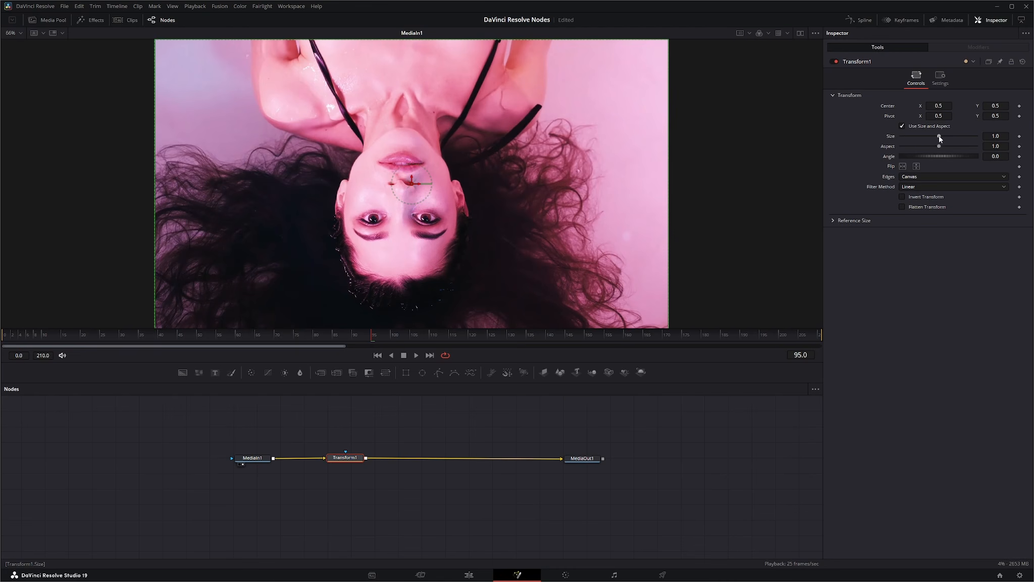
{"action": "left_click_drag", "start_coordinate": [939, 137], "coordinate": [927, 137]}
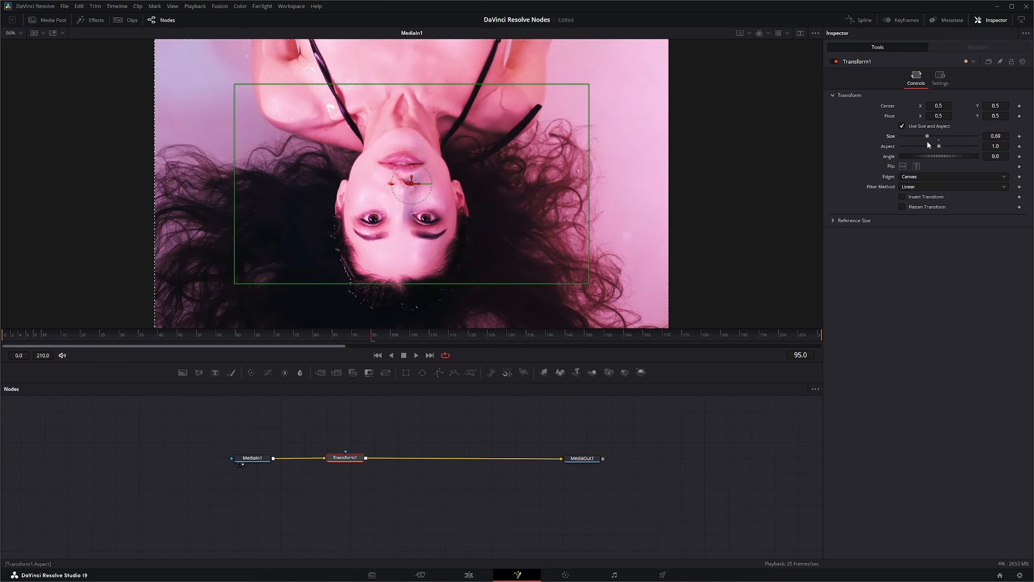
Step: Display MediaOut1 in the viewer and check the scaled-down clip on the Edit page
{"action": "left_click", "coordinate": [583, 460]}
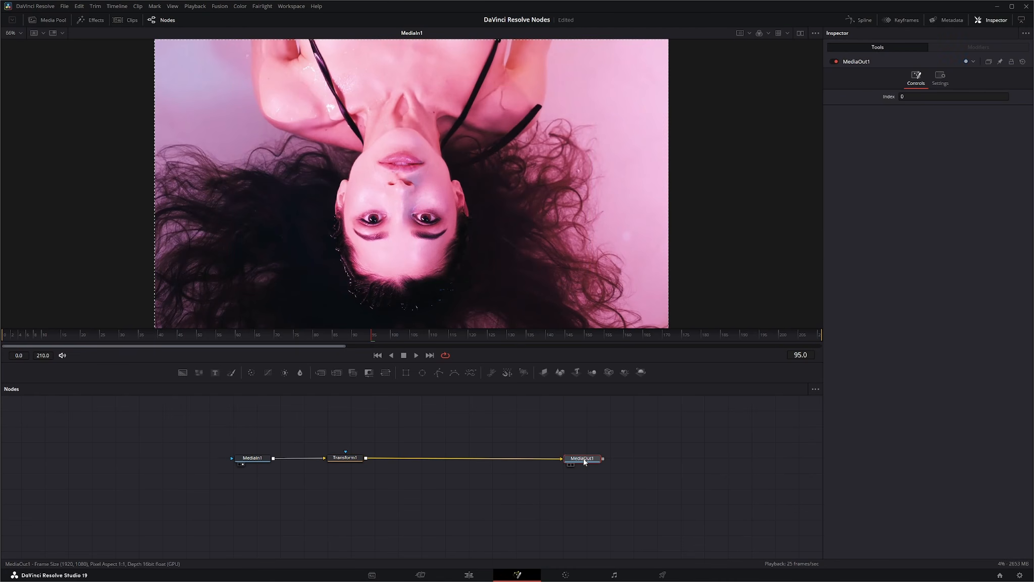
{"action": "key", "text": "1"}
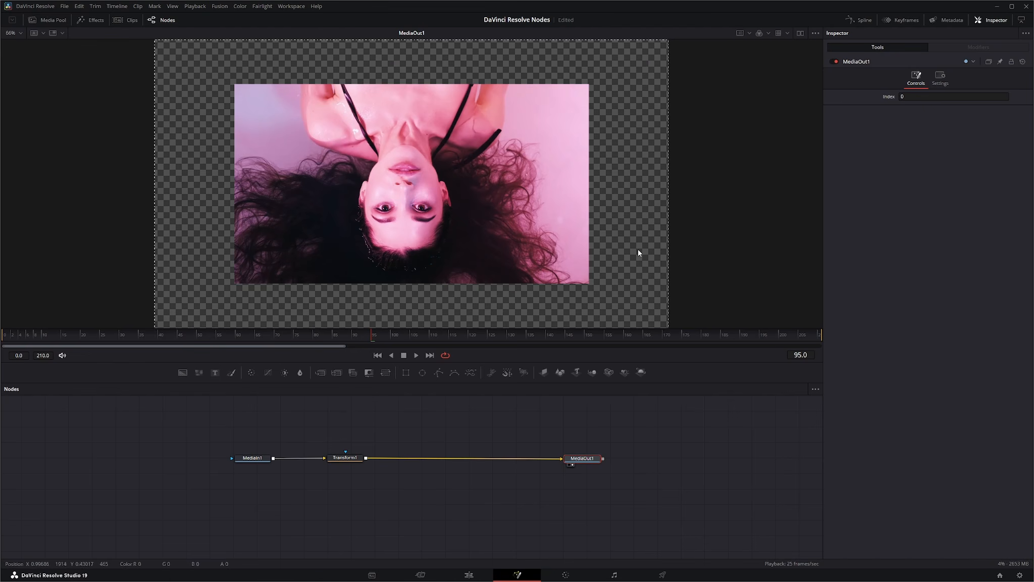
{"action": "left_click", "coordinate": [469, 575]}
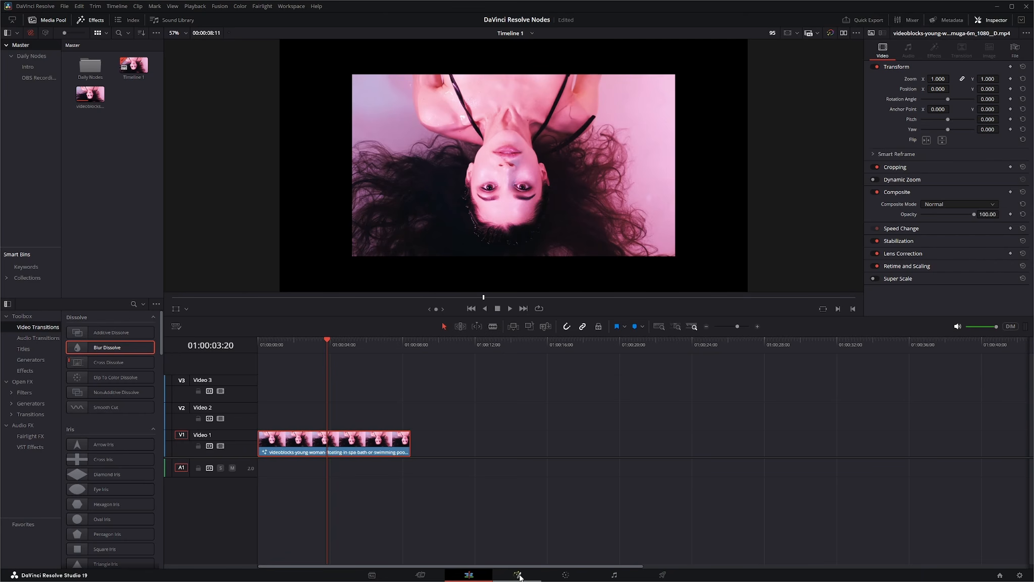
{"action": "left_click", "coordinate": [520, 576]}
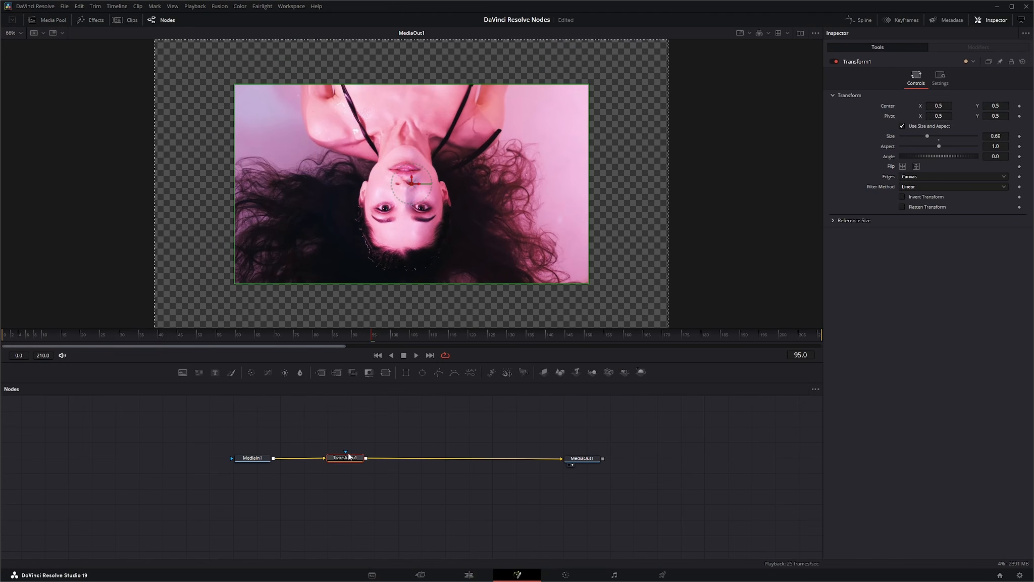
Step: Add a Set Canvas Color node after Transform1, spacing both nodes along the flow
{"action": "left_click_drag", "start_coordinate": [347, 460], "coordinate": [321, 459]}
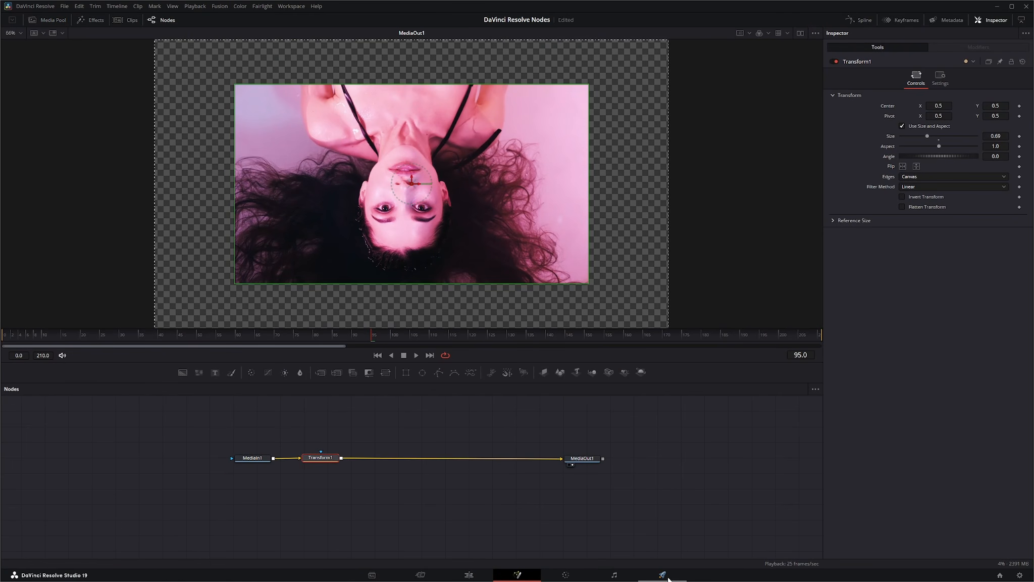
{"action": "key", "text": "shift+space"}
{"action": "type", "text": "canv"}
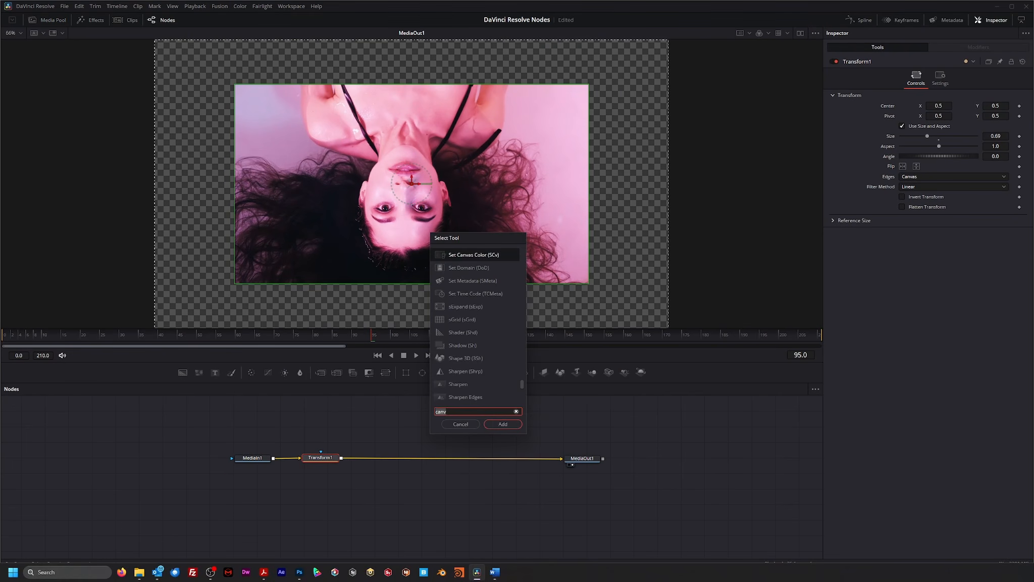
{"action": "key", "text": "Return"}
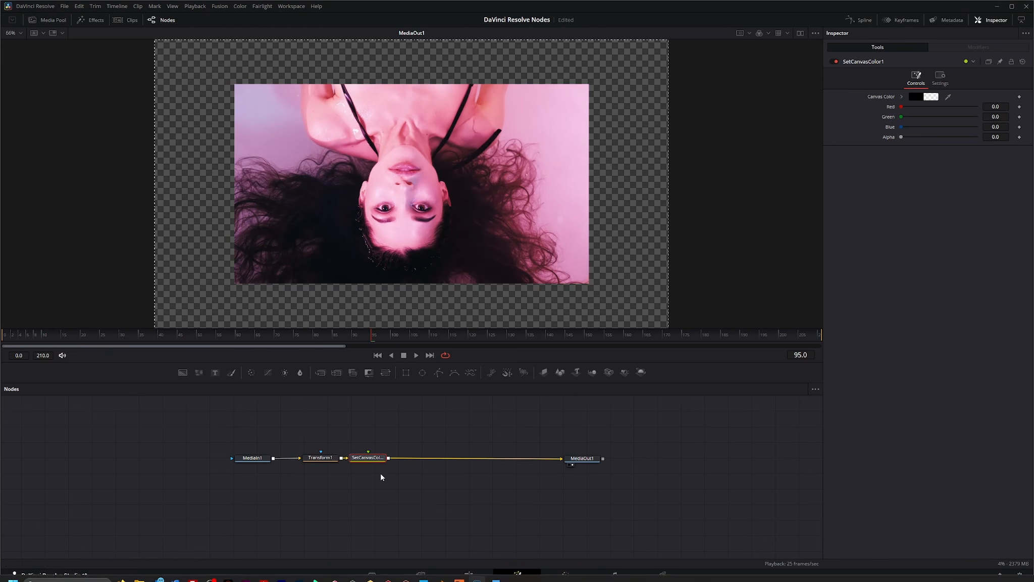
{"action": "left_click_drag", "start_coordinate": [365, 457], "coordinate": [377, 458]}
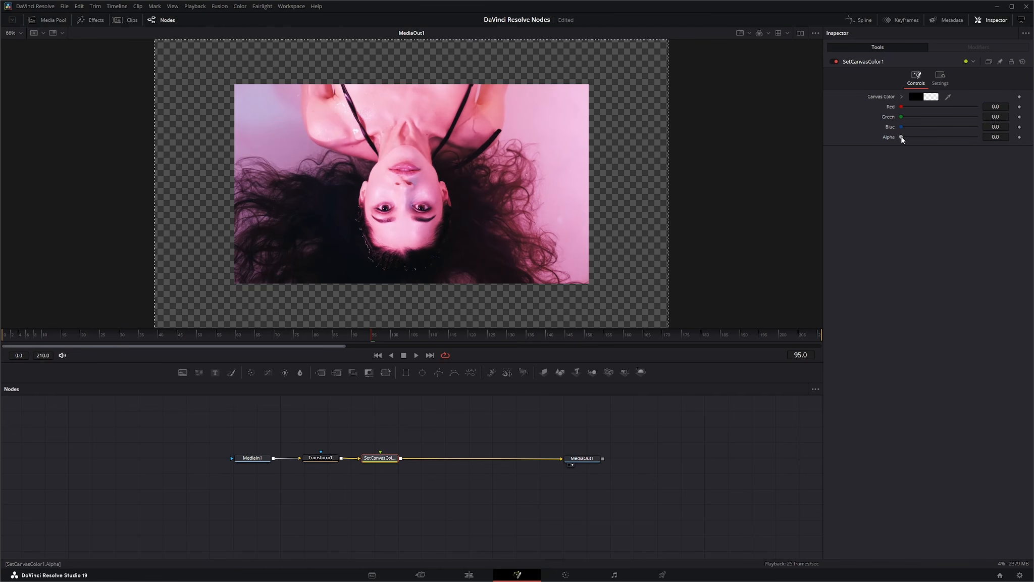
Step: Raise the Set Canvas Color node's alpha to 1.0 and check the output on the Edit page
{"action": "left_click_drag", "start_coordinate": [900, 136], "coordinate": [985, 139]}
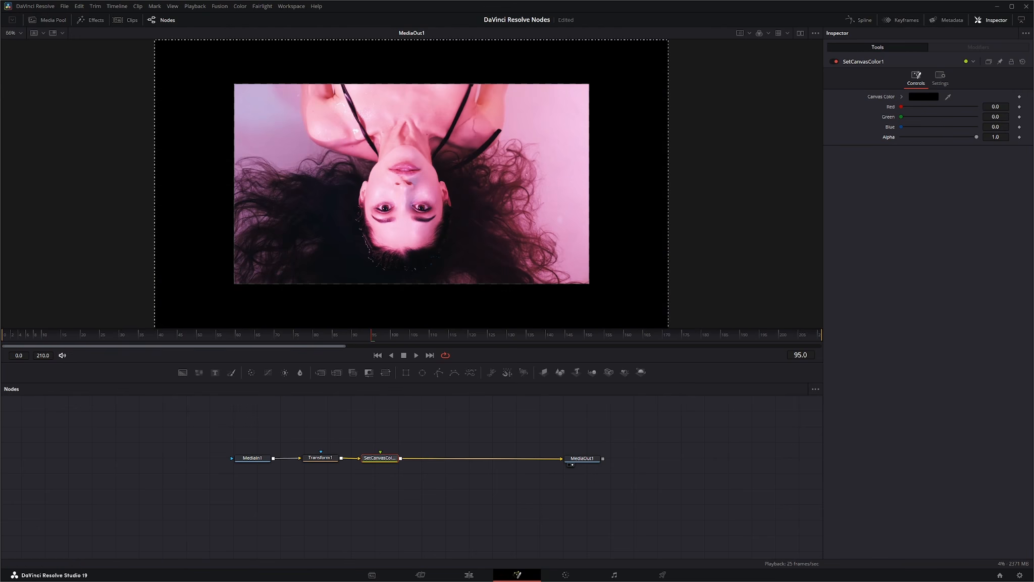
{"action": "left_click", "coordinate": [469, 575]}
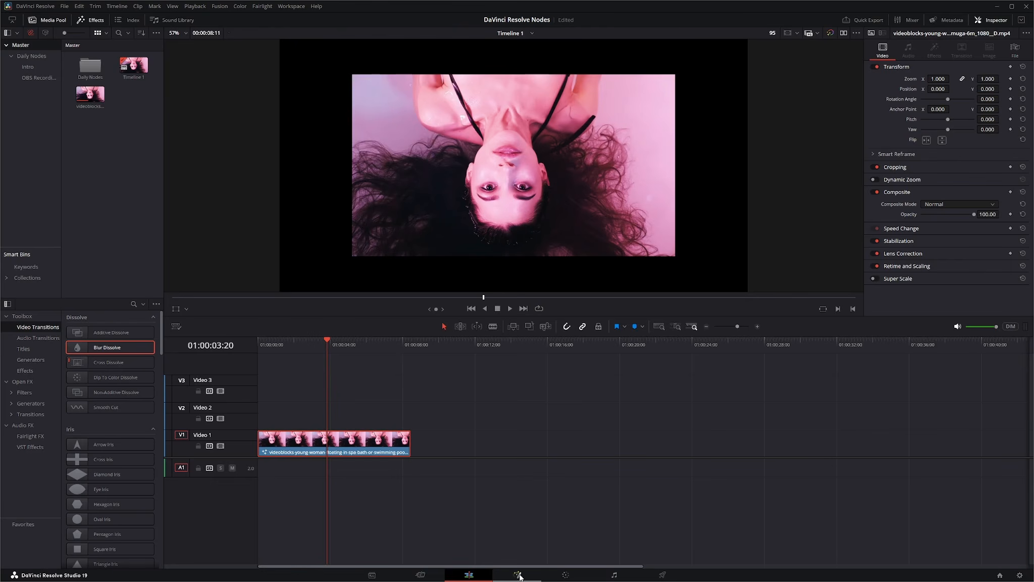
{"action": "left_click", "coordinate": [518, 575]}
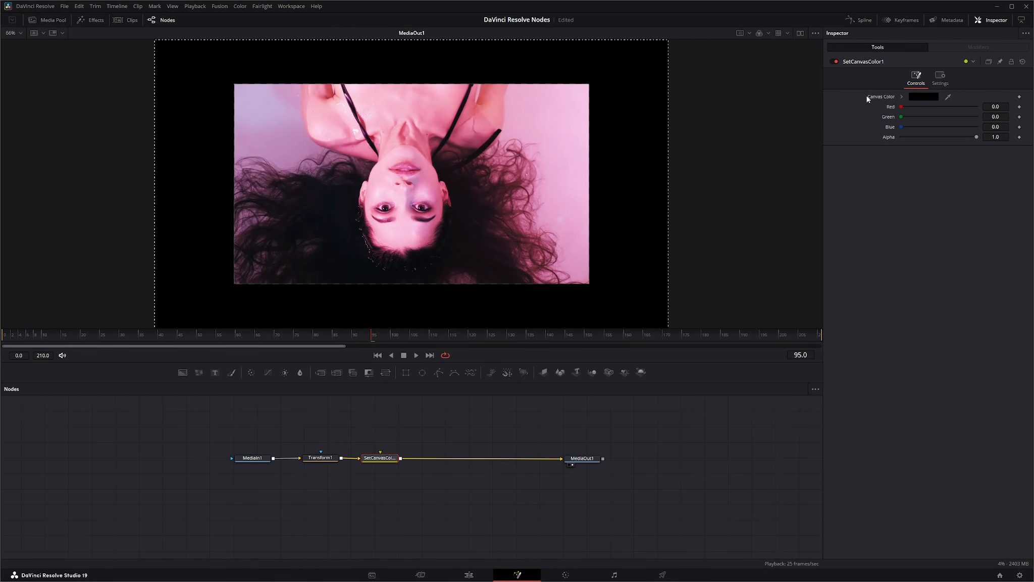
Step: Make the canvas color purple with red 0.497 and blue 0.465, and check it on the Edit page
{"action": "left_click_drag", "start_coordinate": [902, 106], "coordinate": [933, 128]}
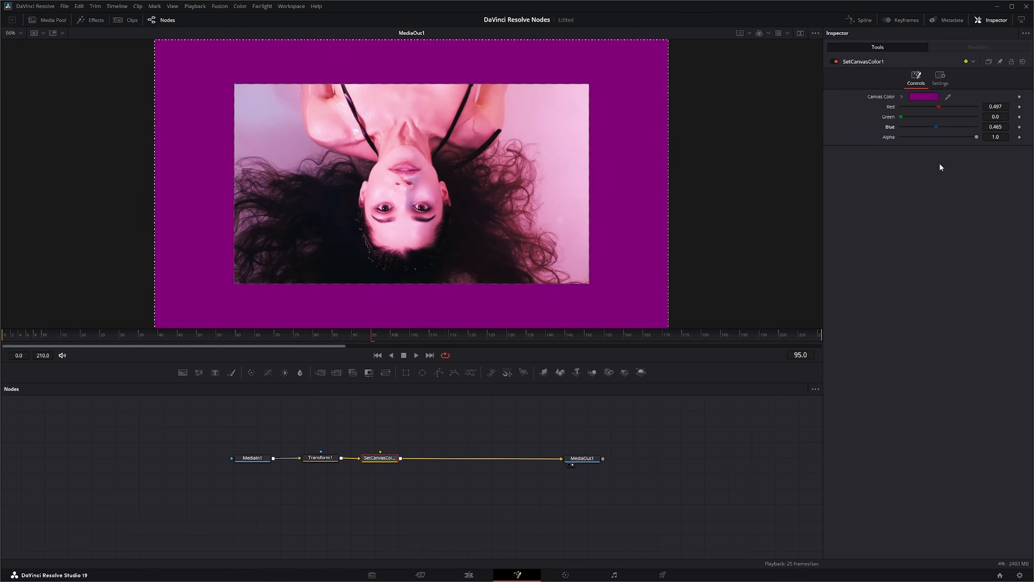
{"action": "left_click", "coordinate": [470, 575]}
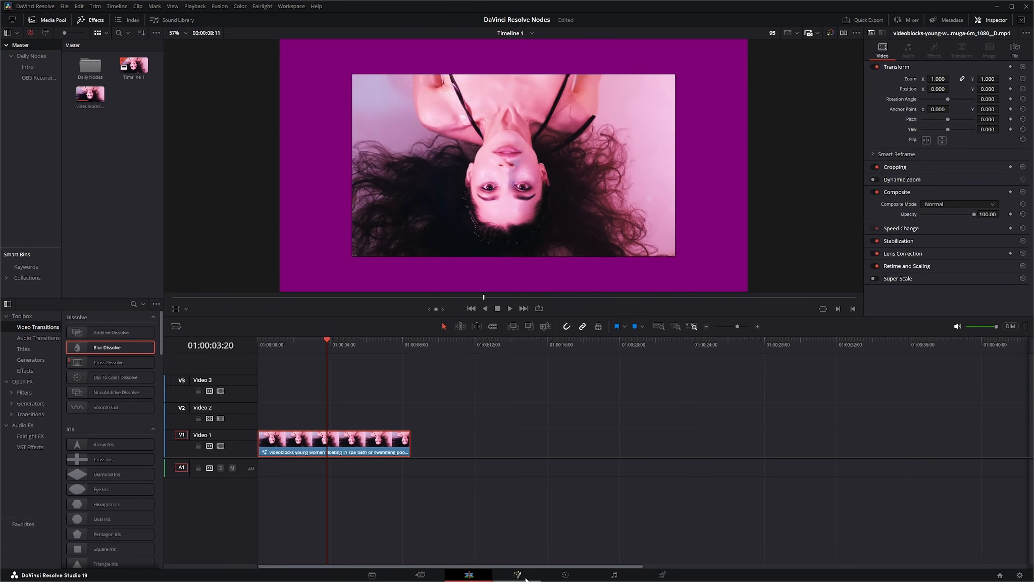
{"action": "left_click", "coordinate": [518, 575]}
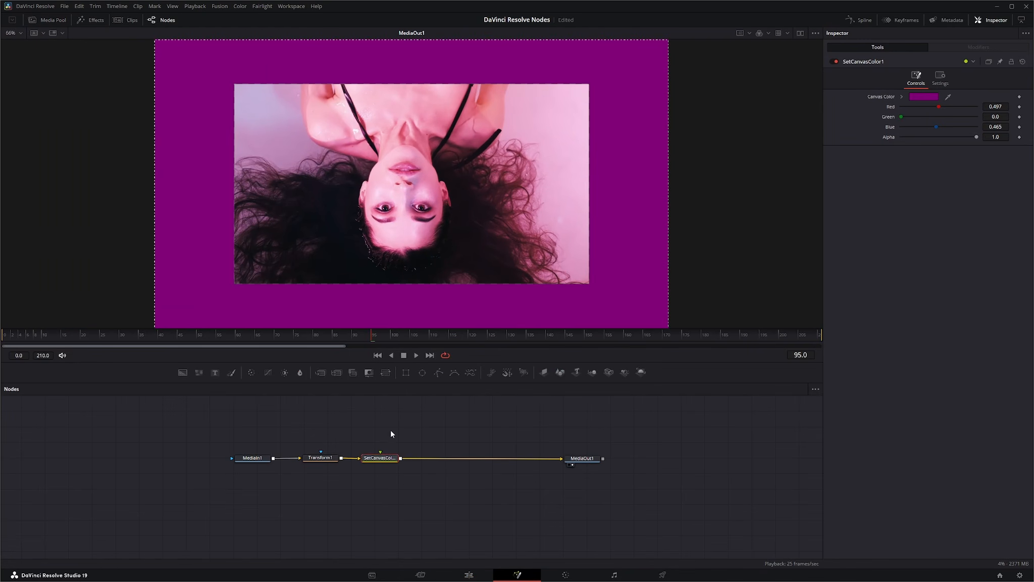
Step: Move MediaOut1 farther along the flow and add unconnected Background and Merge nodes in the node graph
{"action": "left_click_drag", "start_coordinate": [589, 461], "coordinate": [677, 460]}
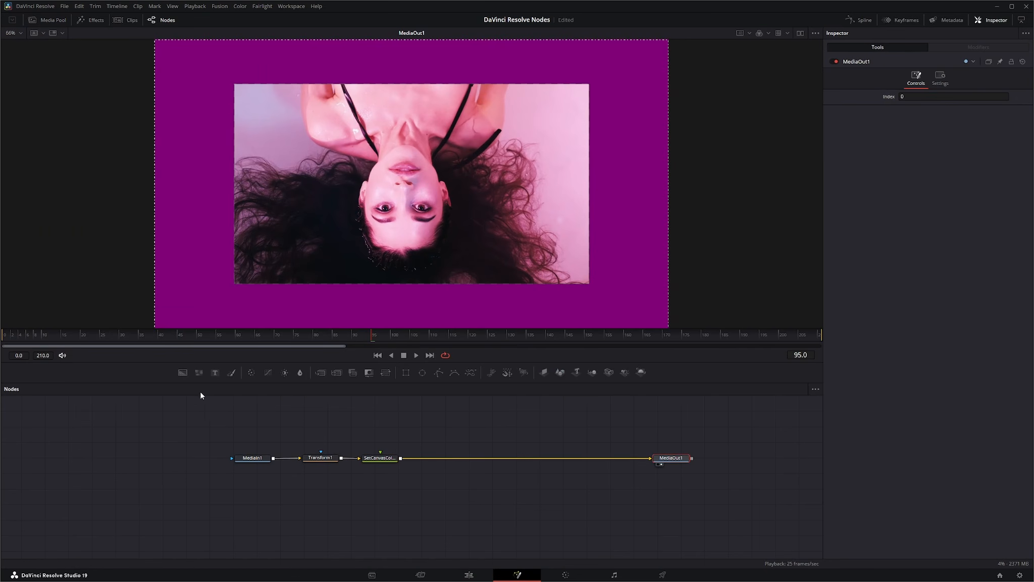
{"action": "left_click_drag", "start_coordinate": [182, 373], "coordinate": [477, 429]}
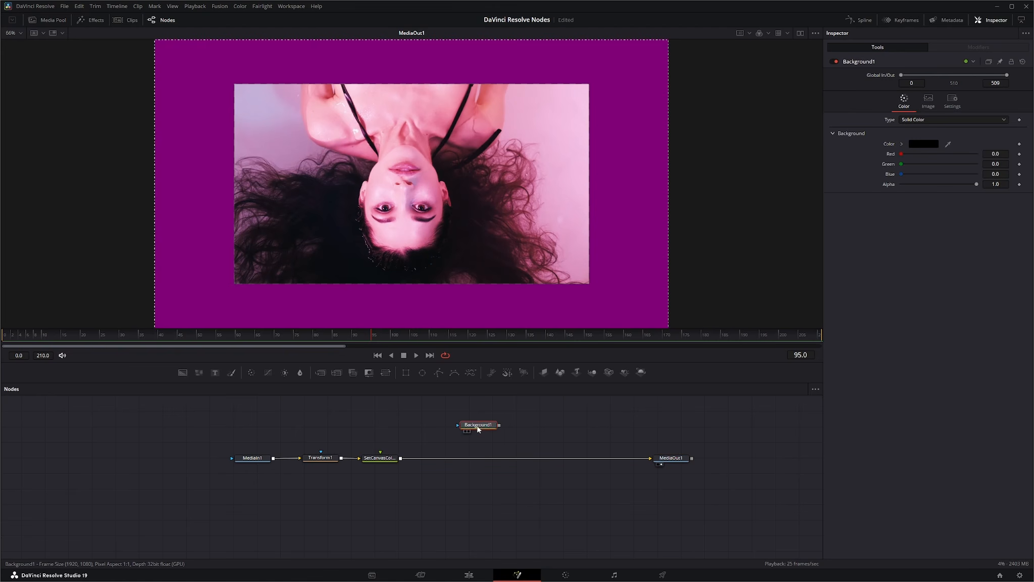
{"action": "left_click_drag", "start_coordinate": [329, 372], "coordinate": [498, 496]}
Step: Replace the Set Canvas Color node in the flow with Merge1, using Background1 as background and Transform1 as foreground
{"action": "left_click", "coordinate": [378, 460]}
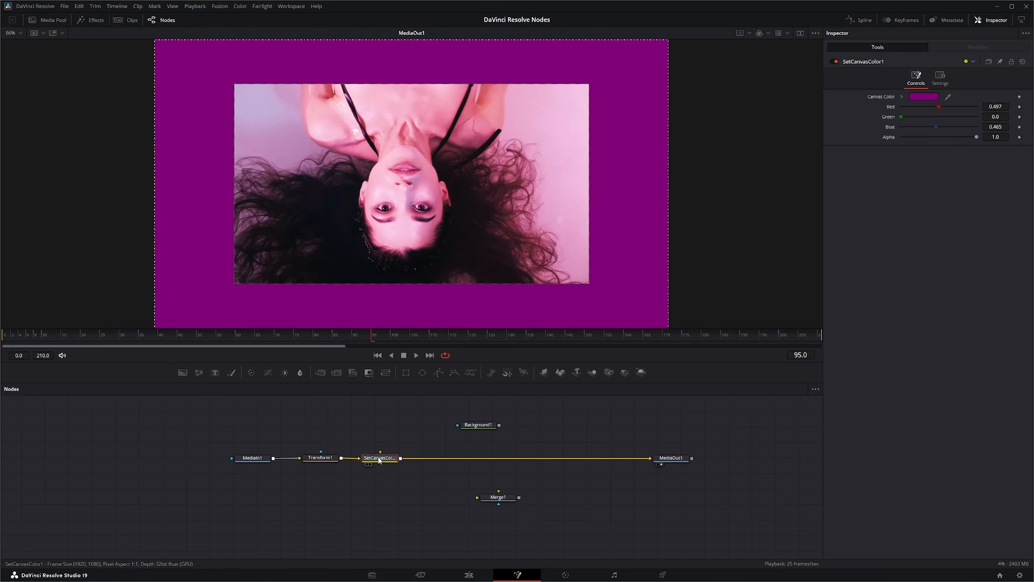
{"action": "left_click_drag", "start_coordinate": [379, 459], "coordinate": [377, 511]}
{"action": "left_click_drag", "start_coordinate": [498, 501], "coordinate": [481, 462]}
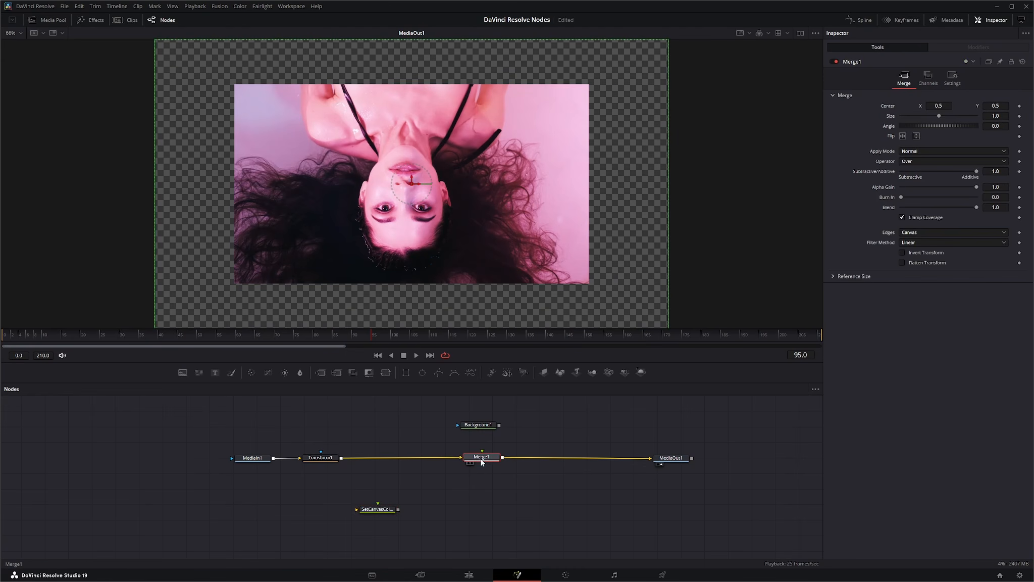
{"action": "left_click_drag", "start_coordinate": [499, 425], "coordinate": [467, 458]}
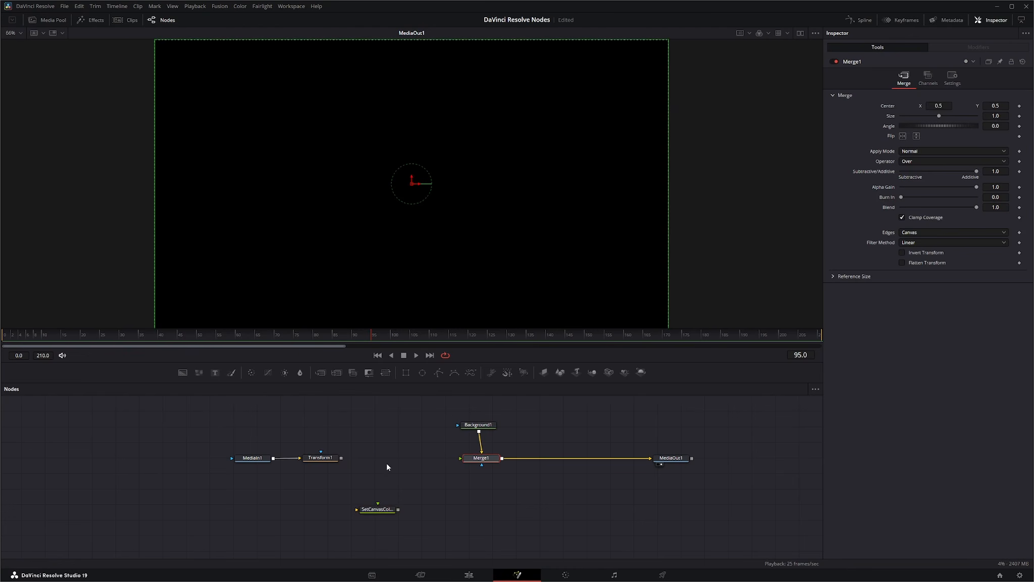
{"action": "left_click_drag", "start_coordinate": [342, 458], "coordinate": [472, 463]}
Step: Set Background1's alpha, red and blue to 0.0 and check the output on the Edit page
{"action": "left_click", "coordinate": [478, 425]}
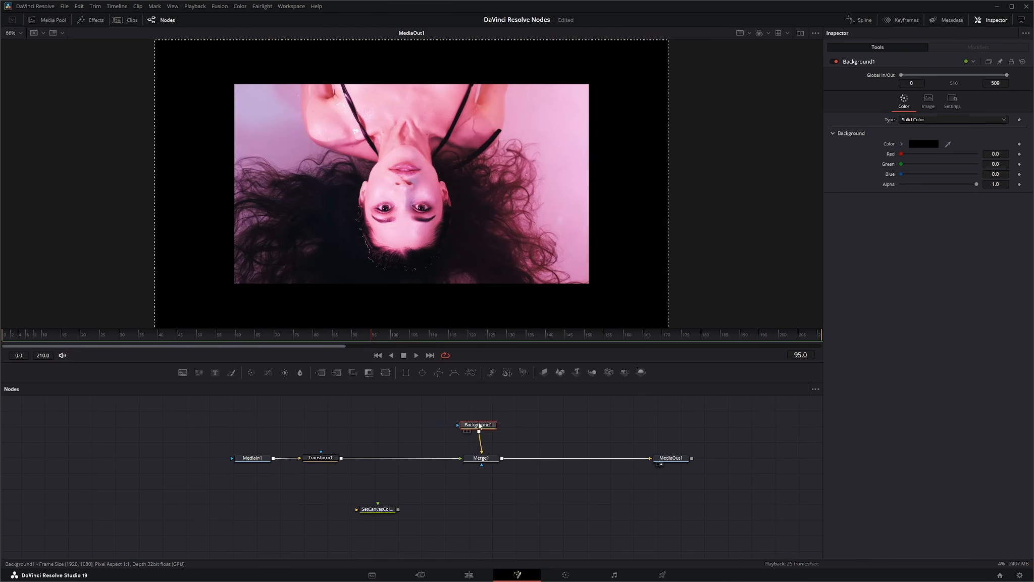
{"action": "left_click_drag", "start_coordinate": [902, 154], "coordinate": [890, 188]}
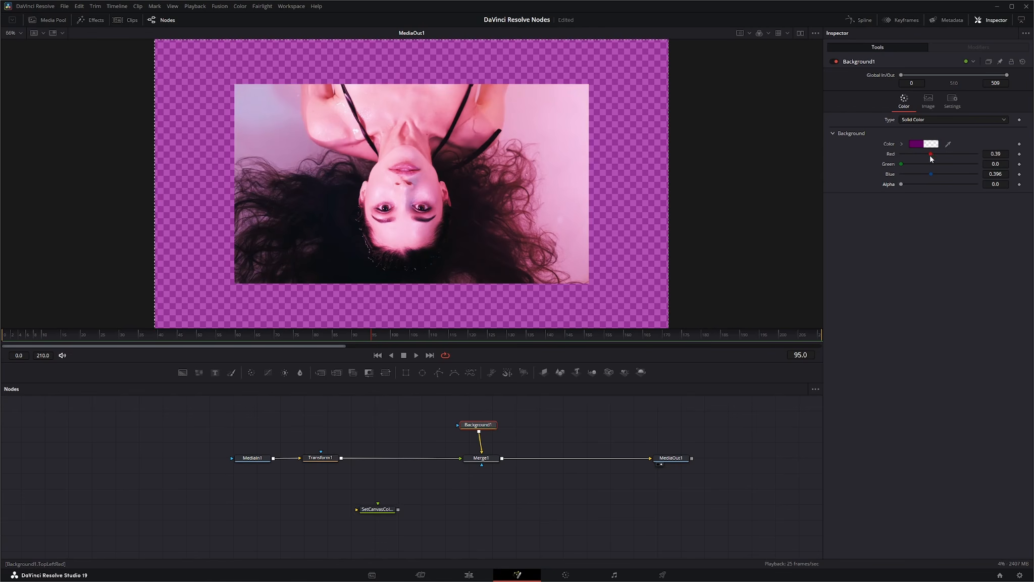
{"action": "left_click_drag", "start_coordinate": [930, 153], "coordinate": [896, 174]}
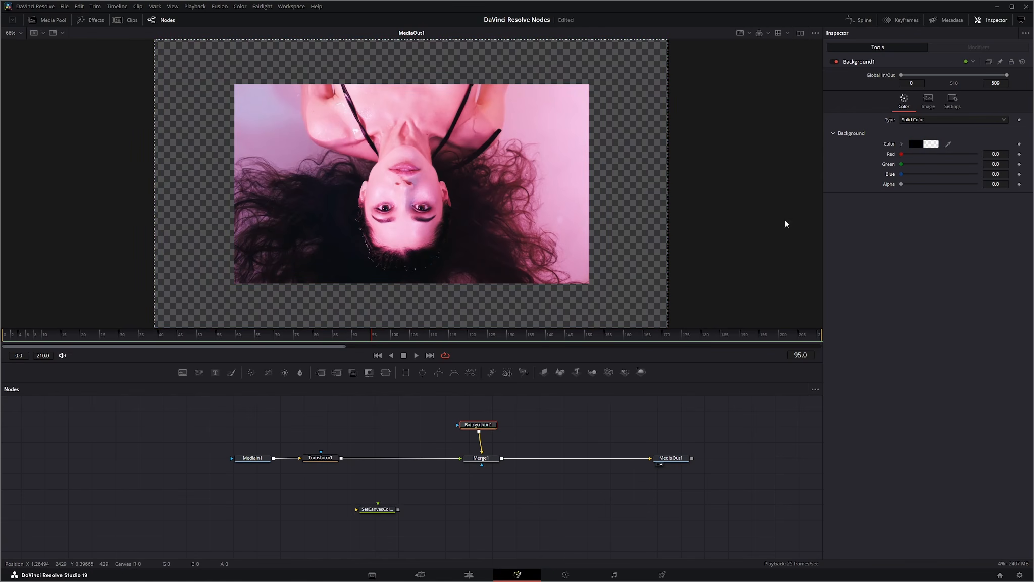
{"action": "left_click", "coordinate": [469, 575]}
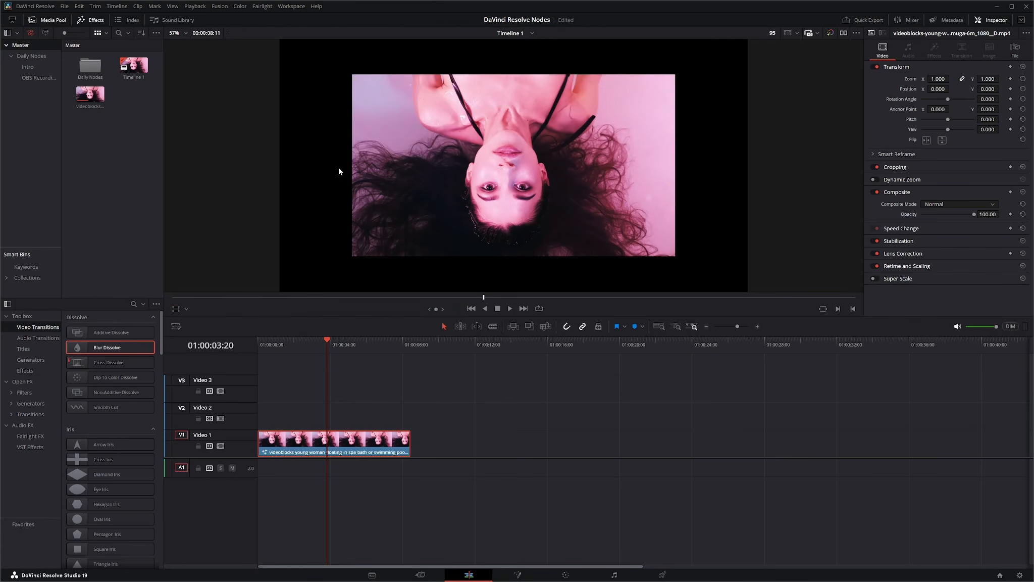
{"action": "left_click", "coordinate": [519, 574]}
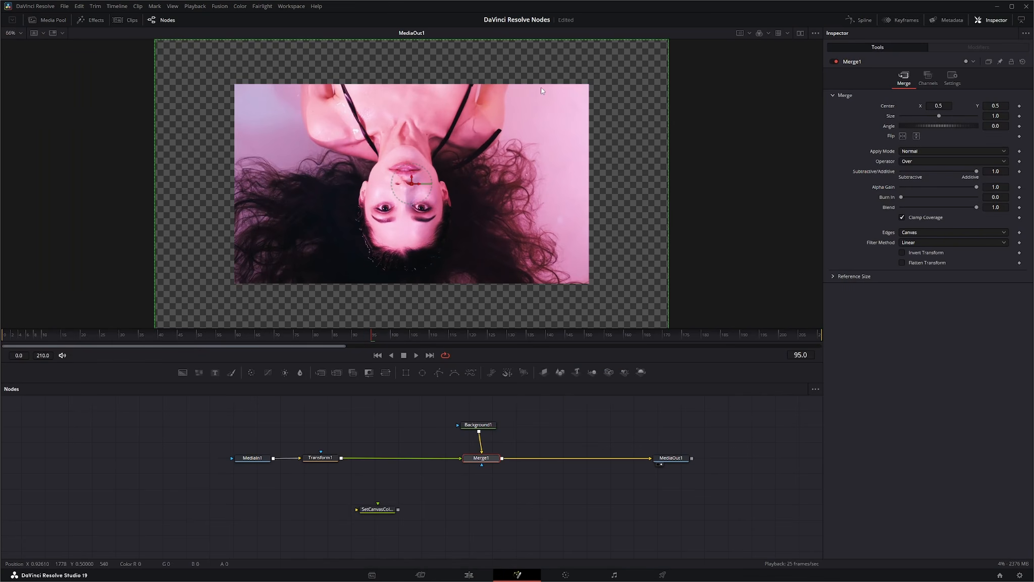
Step: Tint Background1 purple with red 0.364 and blue 0.465
{"action": "left_click", "coordinate": [483, 426]}
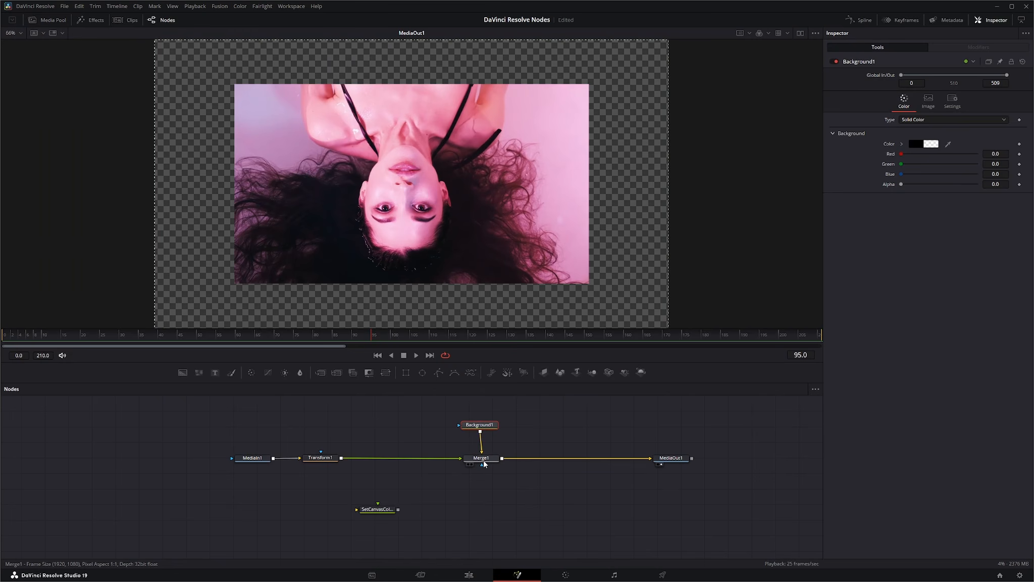
{"action": "left_click", "coordinate": [483, 461]}
{"action": "left_click", "coordinate": [483, 427]}
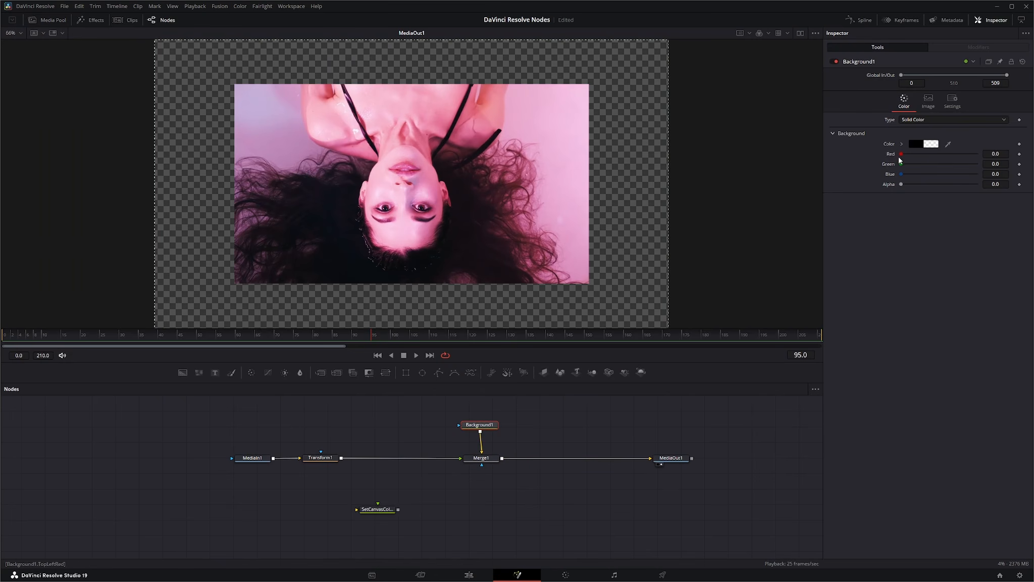
{"action": "left_click_drag", "start_coordinate": [916, 154], "coordinate": [929, 153]}
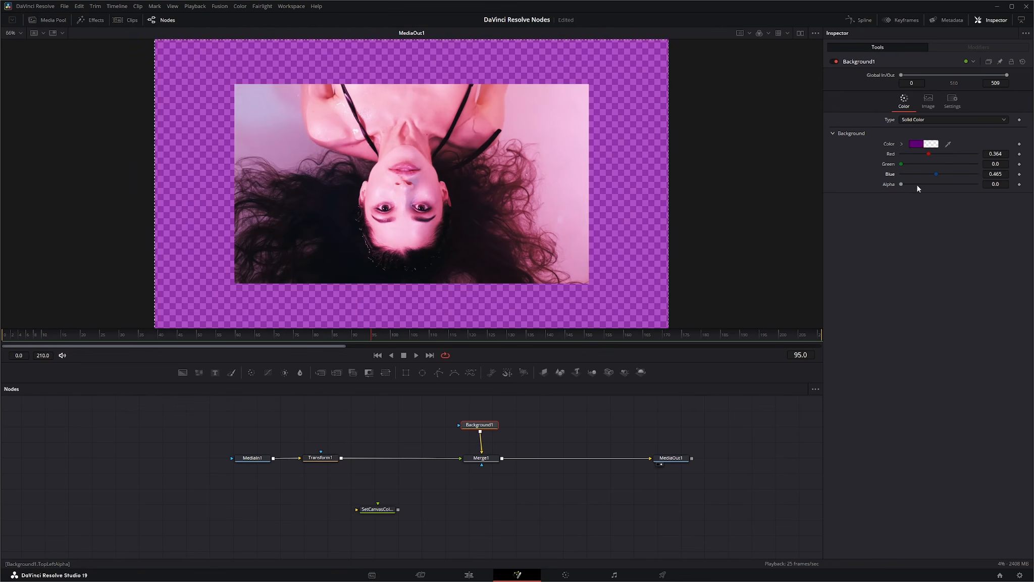
Step: Make Background1 fully opaque by setting its alpha to 1.0
{"action": "left_click_drag", "start_coordinate": [901, 184], "coordinate": [978, 184]}
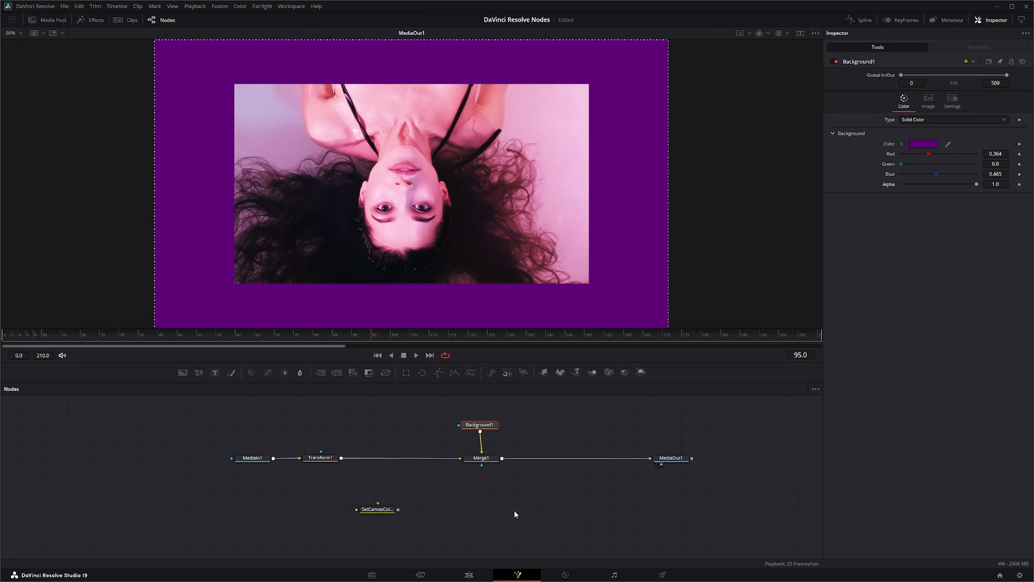
Step: Delete Background1 and Merge1, and put the Set Canvas Color node back into a flow from Transform1 to MediaOut1
{"action": "left_click_drag", "start_coordinate": [484, 426], "coordinate": [545, 490]}
{"action": "key", "text": "Delete"}
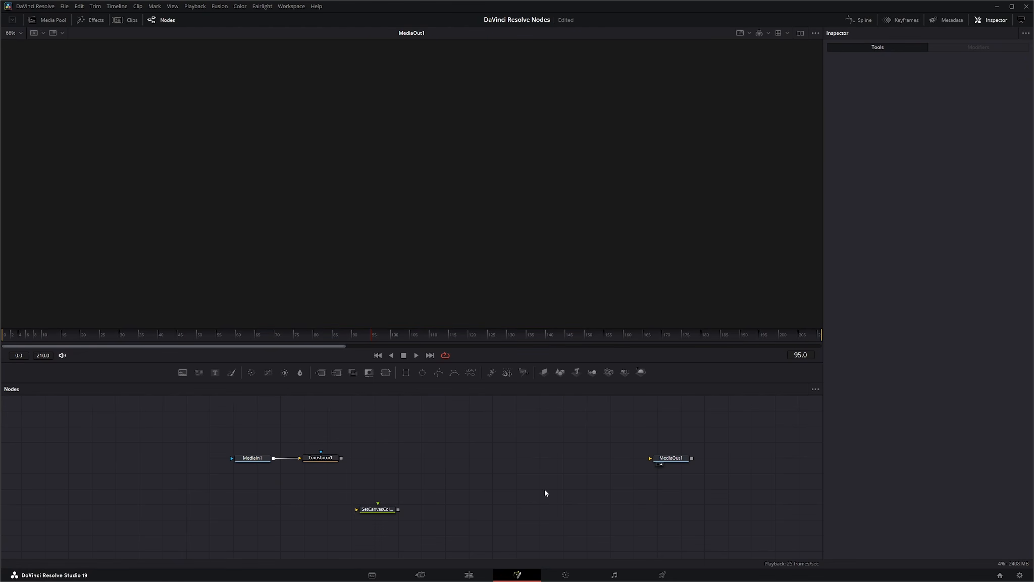
{"action": "left_click_drag", "start_coordinate": [342, 460], "coordinate": [651, 459]}
{"action": "left_click_drag", "start_coordinate": [387, 507], "coordinate": [379, 460]}
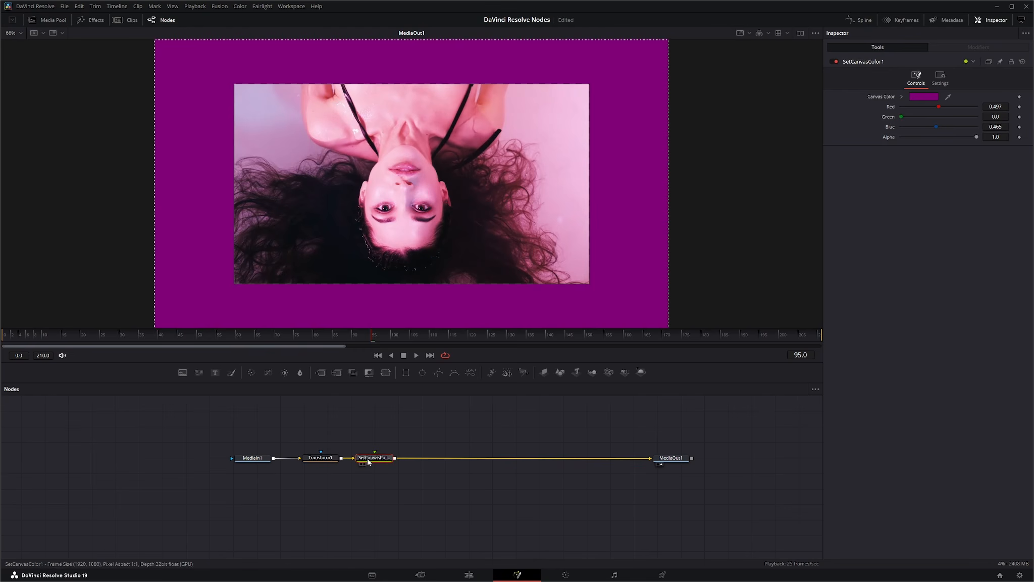
Step: Slide the Set Canvas Color node along the flow, settling it a short gap after Transform1
{"action": "left_click_drag", "start_coordinate": [375, 461], "coordinate": [617, 462]}
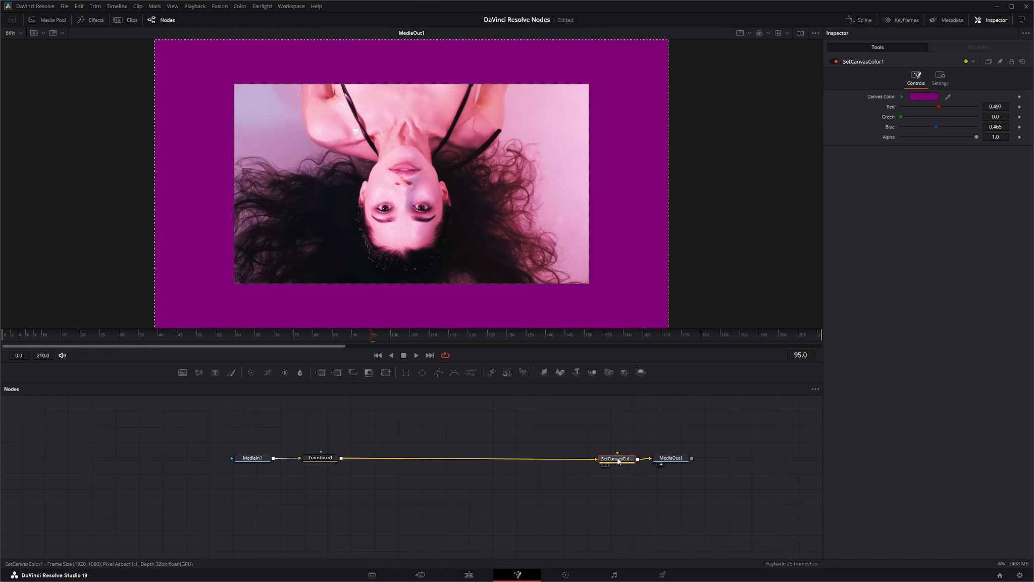
{"action": "left_click_drag", "start_coordinate": [617, 459], "coordinate": [418, 461]}
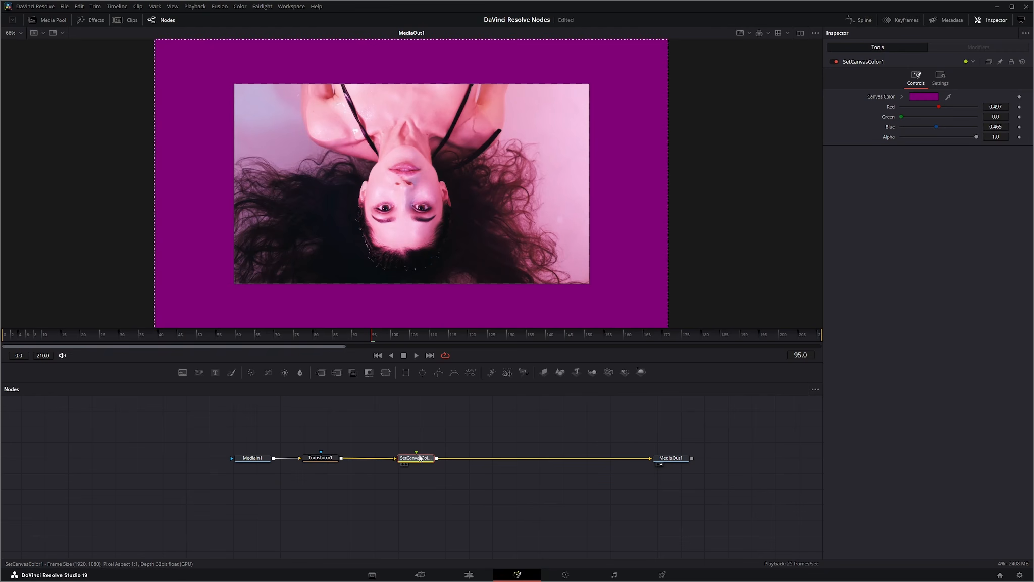
{"action": "left_click_drag", "start_coordinate": [421, 460], "coordinate": [432, 460]}
Step: Add the image Canvas Color.jpg as a media node above Set Canvas Color and show it in the viewer
{"action": "mouse_move", "coordinate": [151, 578]}
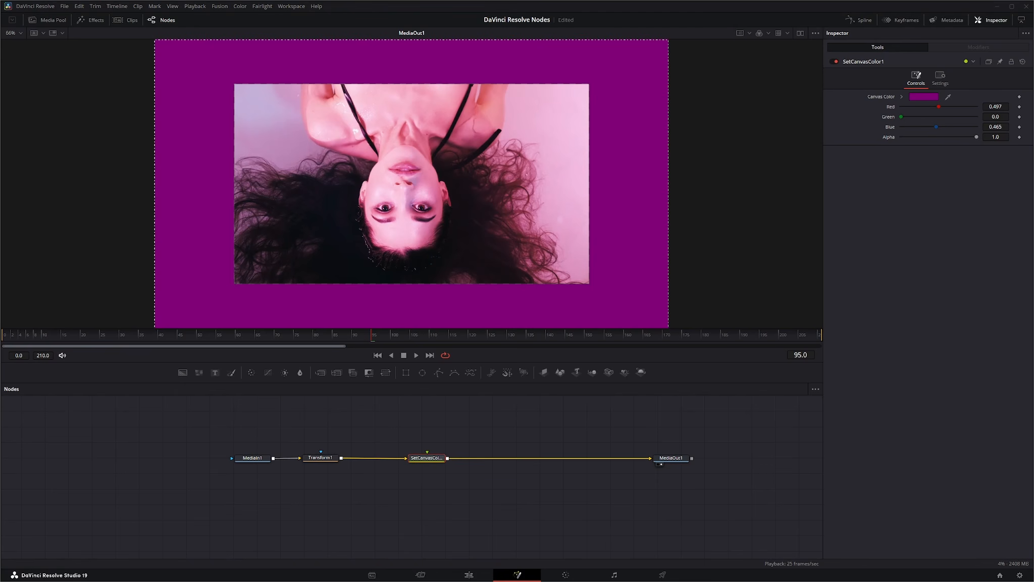
{"action": "left_click_drag", "start_coordinate": [1031, 354], "coordinate": [411, 442]}
{"action": "left_click", "coordinate": [432, 459]}
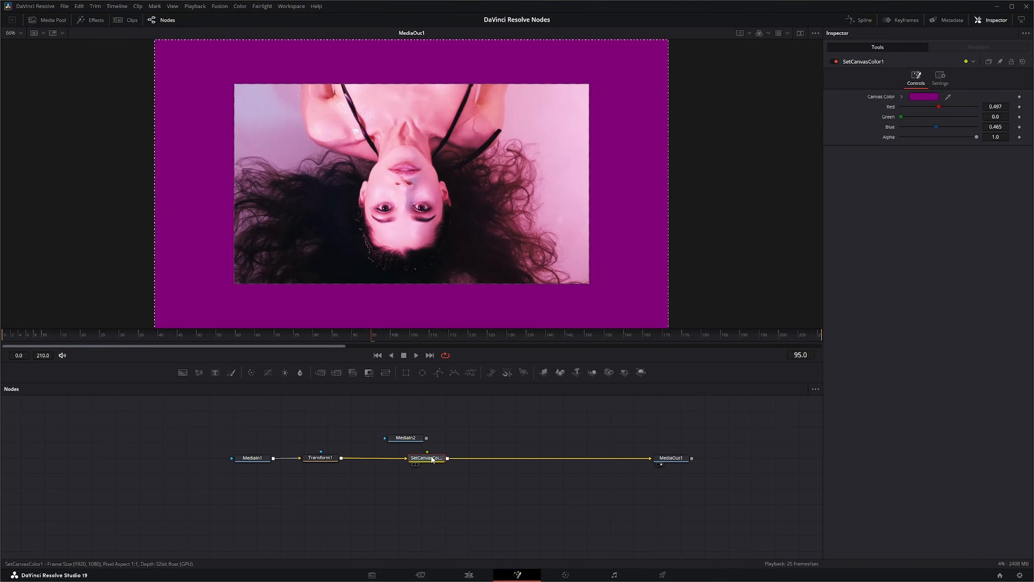
{"action": "left_click", "coordinate": [404, 439]}
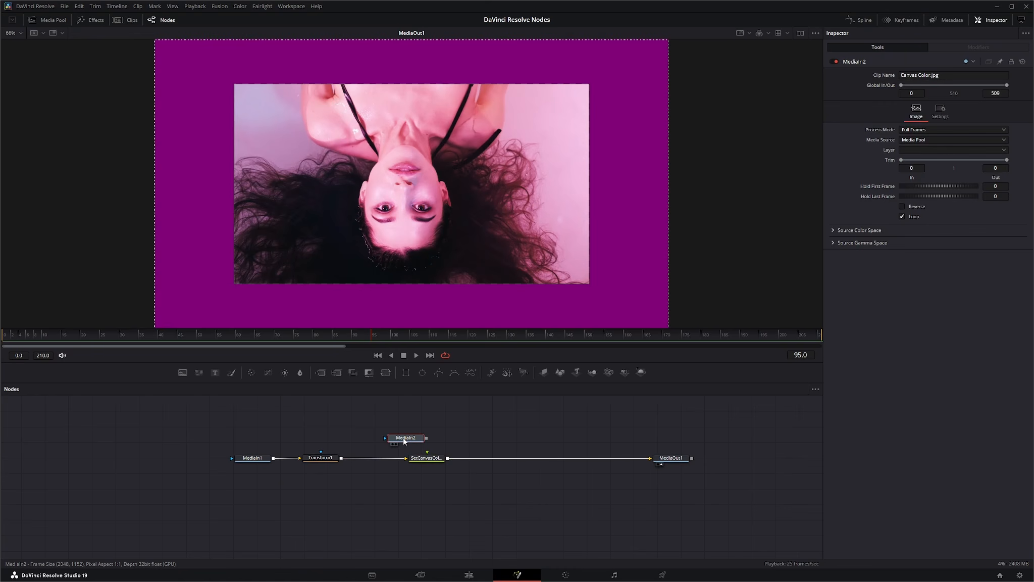
{"action": "key", "text": "1"}
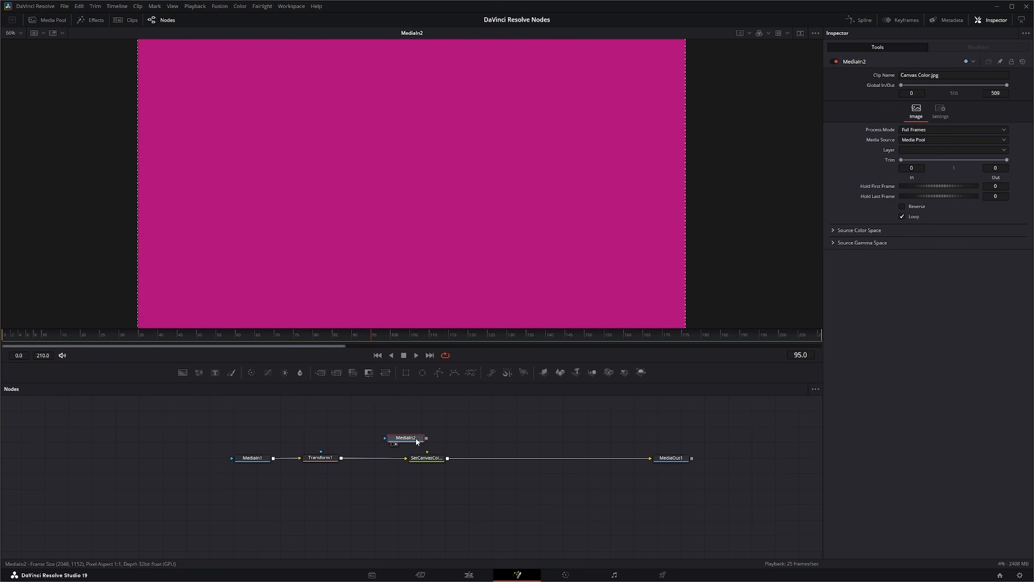
Step: Connect MediaIn2 to the foreground input of Set Canvas Color and show that node's output in the viewer
{"action": "left_click_drag", "start_coordinate": [427, 438], "coordinate": [436, 463]}
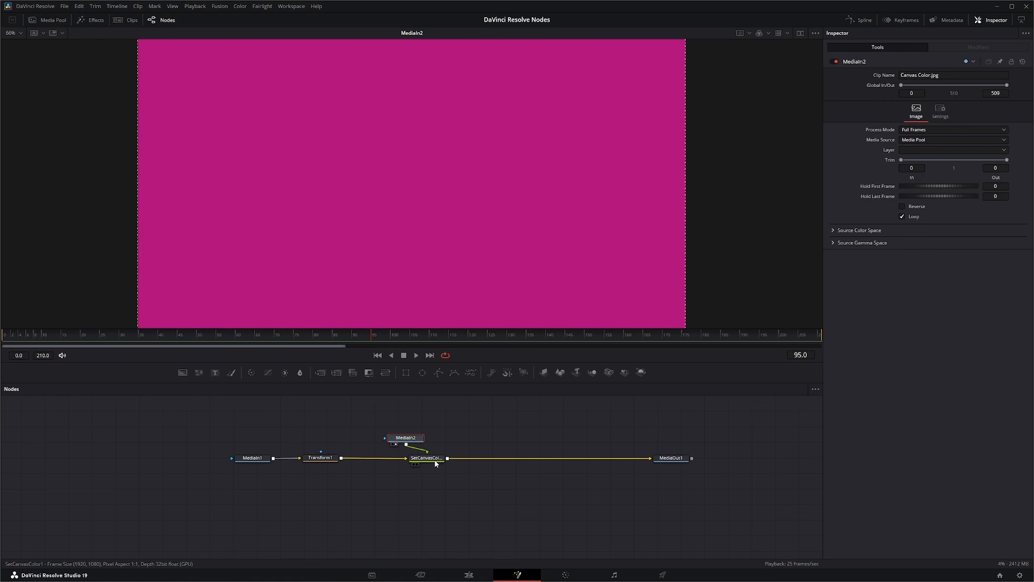
{"action": "left_click", "coordinate": [432, 462]}
{"action": "key", "text": "1"}
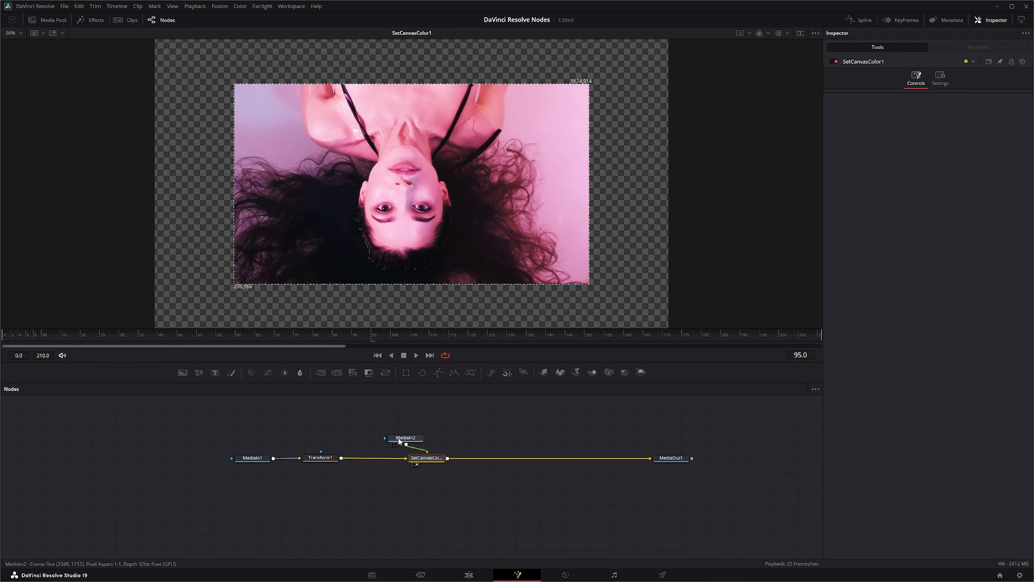
Step: Move MediaIn2 above Transform1 and disconnect it from the Set Canvas Color node
{"action": "left_click_drag", "start_coordinate": [402, 438], "coordinate": [329, 419]}
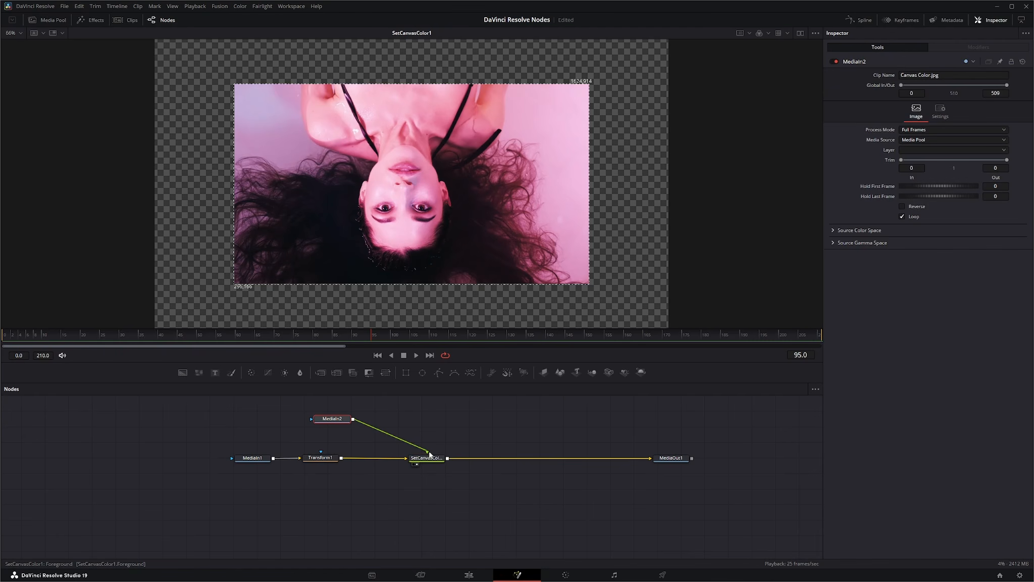
{"action": "left_click_drag", "start_coordinate": [427, 454], "coordinate": [363, 423]}
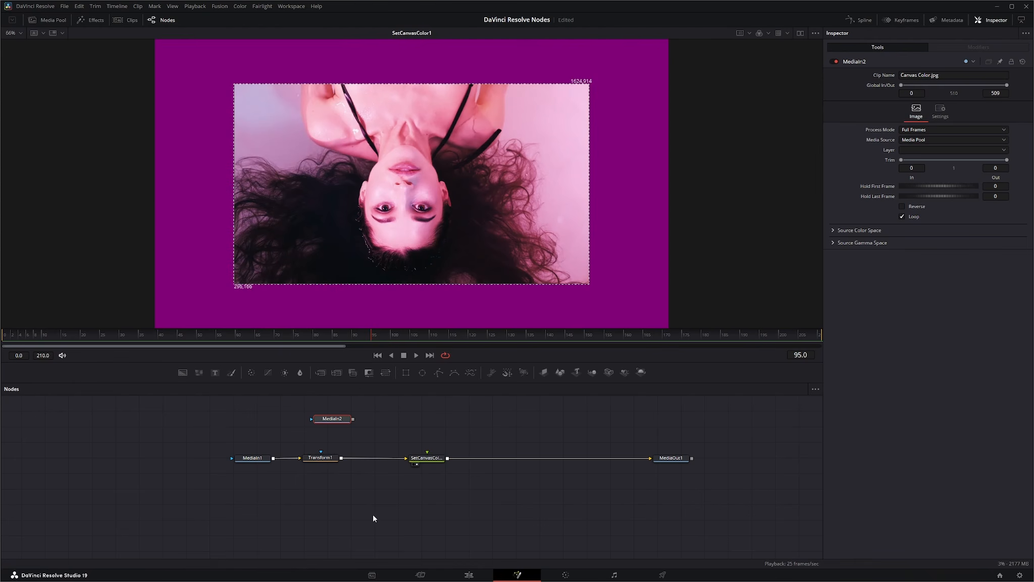
Step: Add the motion-background MP4 clip as another media node above MediaIn1
{"action": "left_click", "coordinate": [139, 574]}
{"action": "left_click_drag", "start_coordinate": [682, 411], "coordinate": [271, 430]}
{"action": "left_click", "coordinate": [428, 455]}
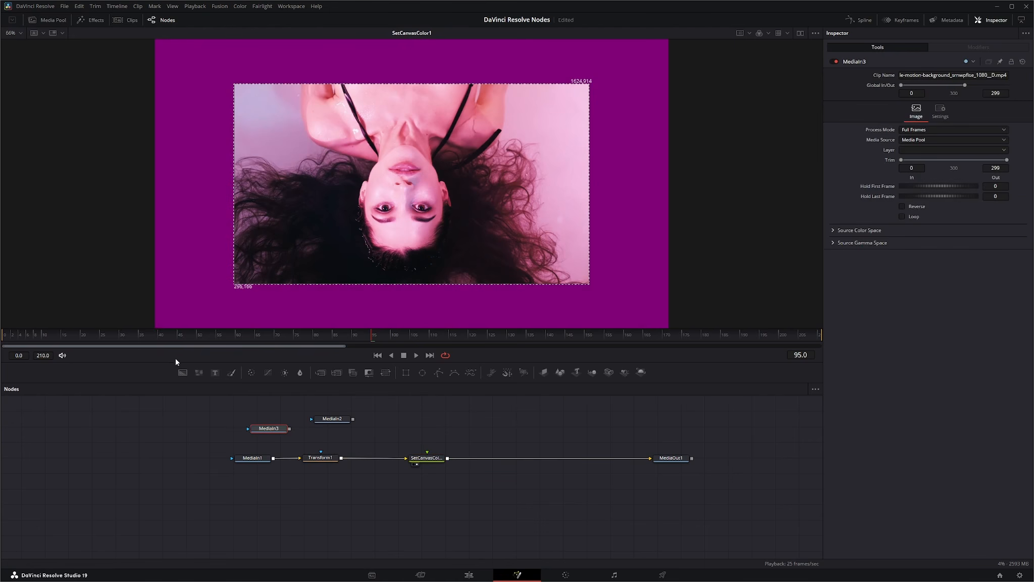
Step: Add a Background node linked to Set Canvas Color's foreground input, and disconnect it again beside MediaIn2
{"action": "left_click_drag", "start_coordinate": [182, 372], "coordinate": [428, 422]}
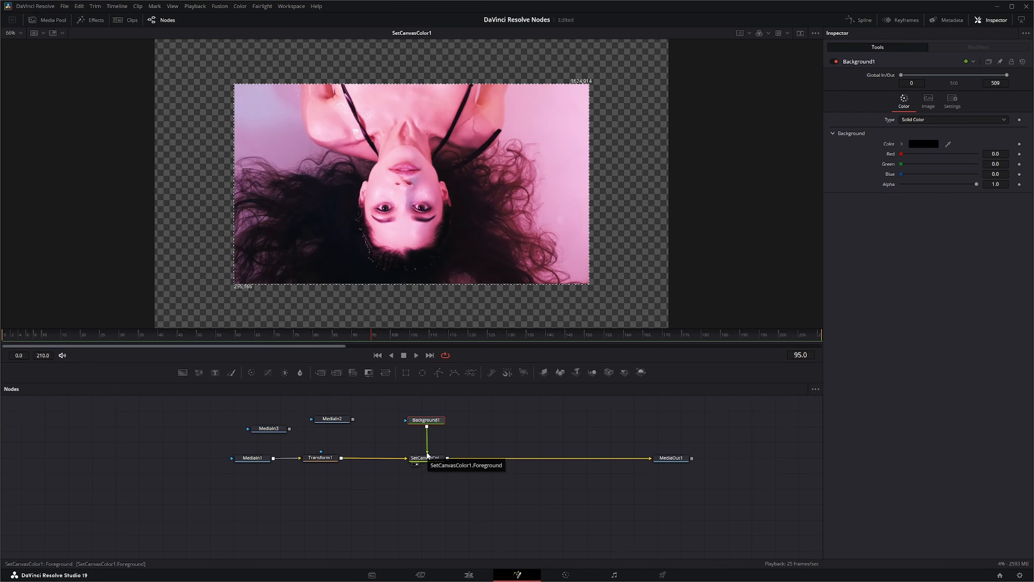
{"action": "left_click_drag", "start_coordinate": [427, 454], "coordinate": [395, 420]}
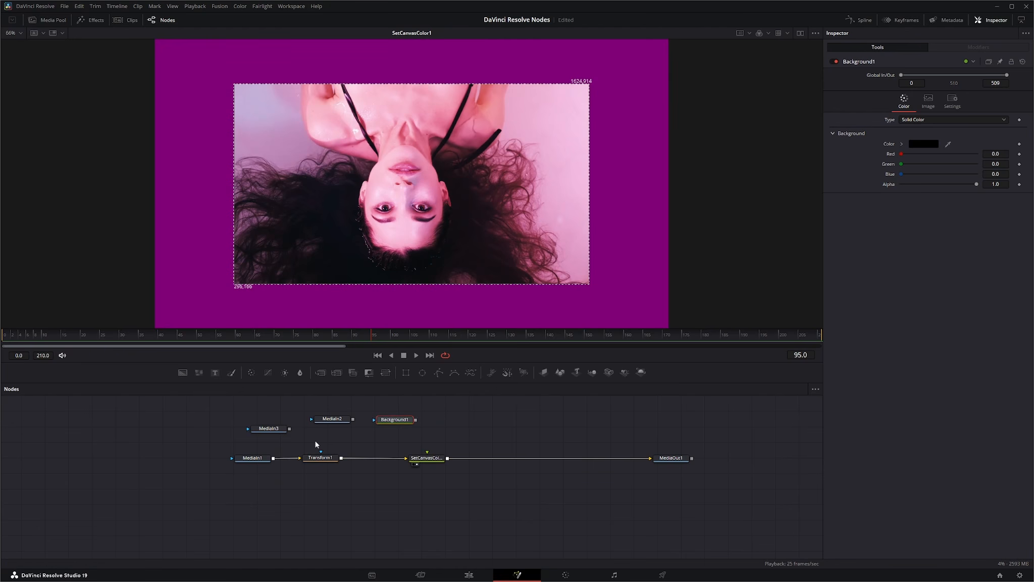
Step: Line up MediaIn3 and Background1 in a row with MediaIn2, and delete all three unconnected nodes
{"action": "left_click_drag", "start_coordinate": [269, 429], "coordinate": [278, 418]}
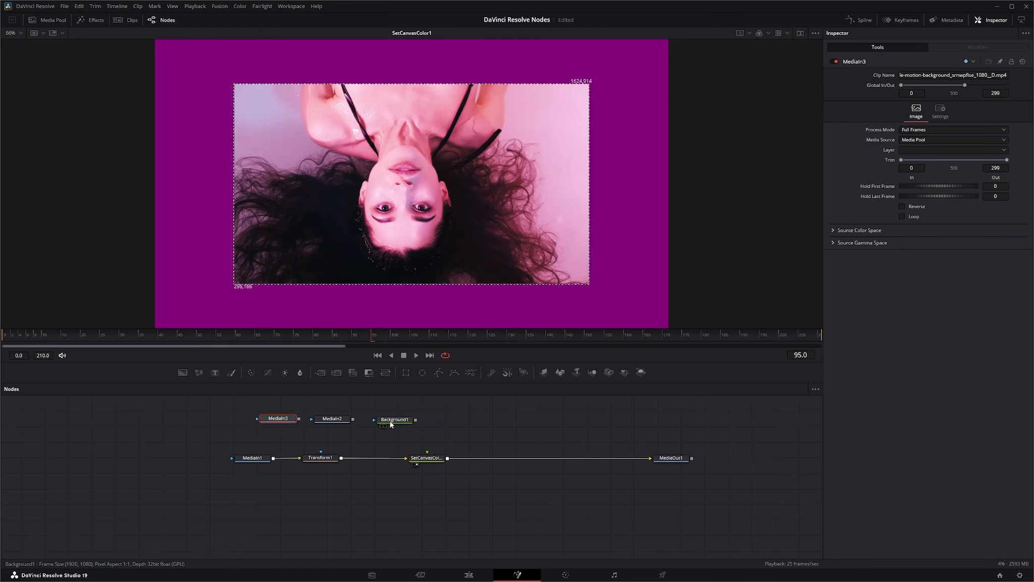
{"action": "left_click_drag", "start_coordinate": [391, 425], "coordinate": [383, 423]}
{"action": "left_click", "coordinate": [428, 458]}
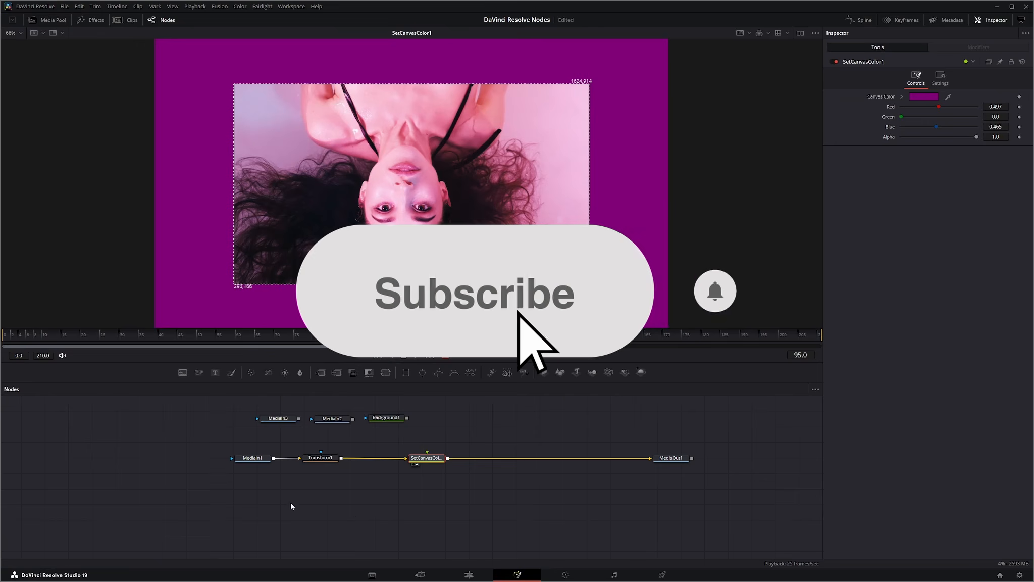
{"action": "left_click_drag", "start_coordinate": [235, 405], "coordinate": [471, 451]}
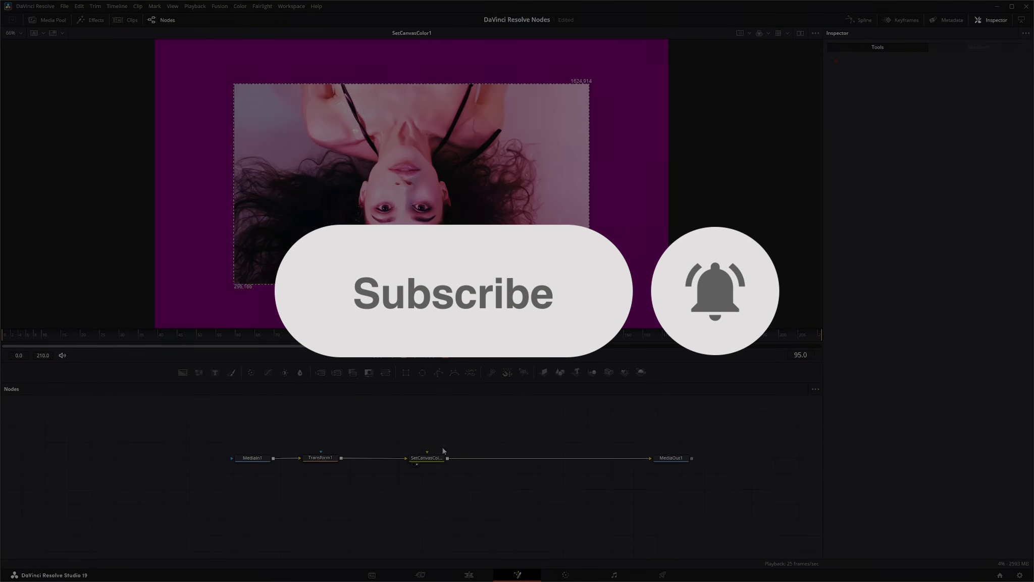